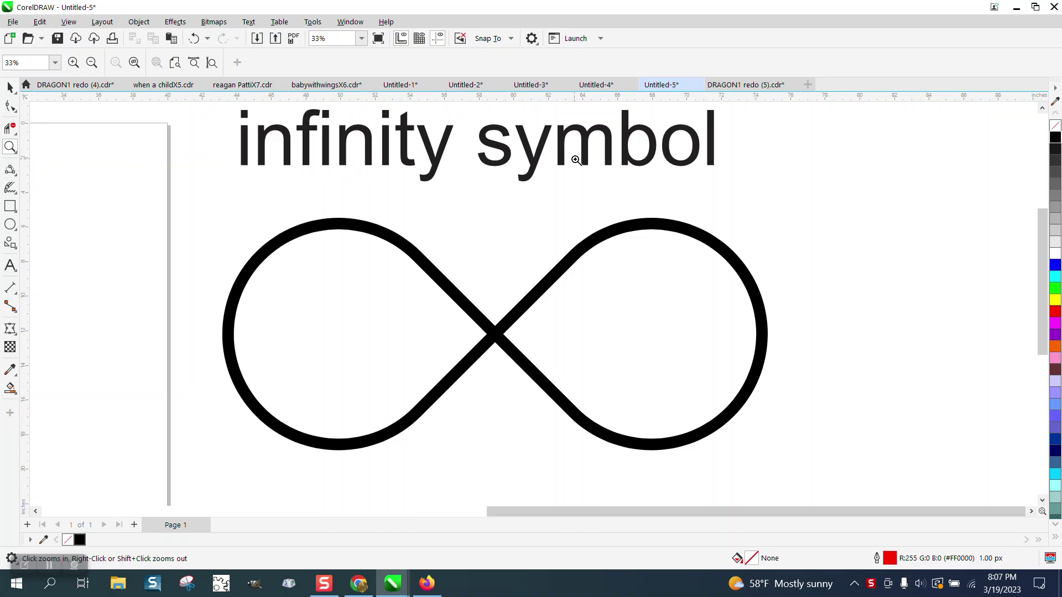
pyautogui.scroll(-2, 652, 160)
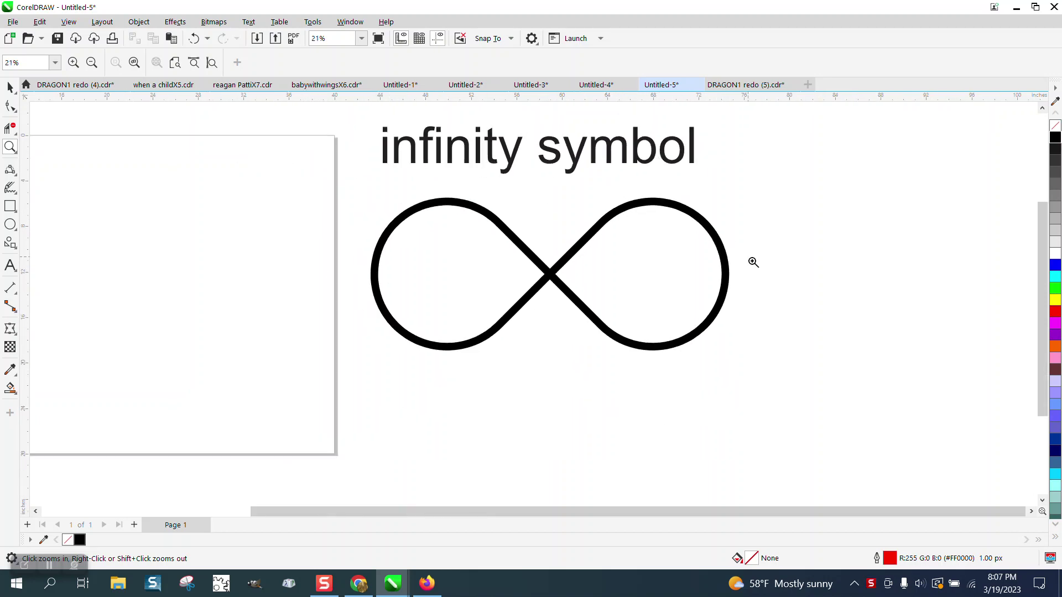
pyautogui.scroll(-2, 546, 254)
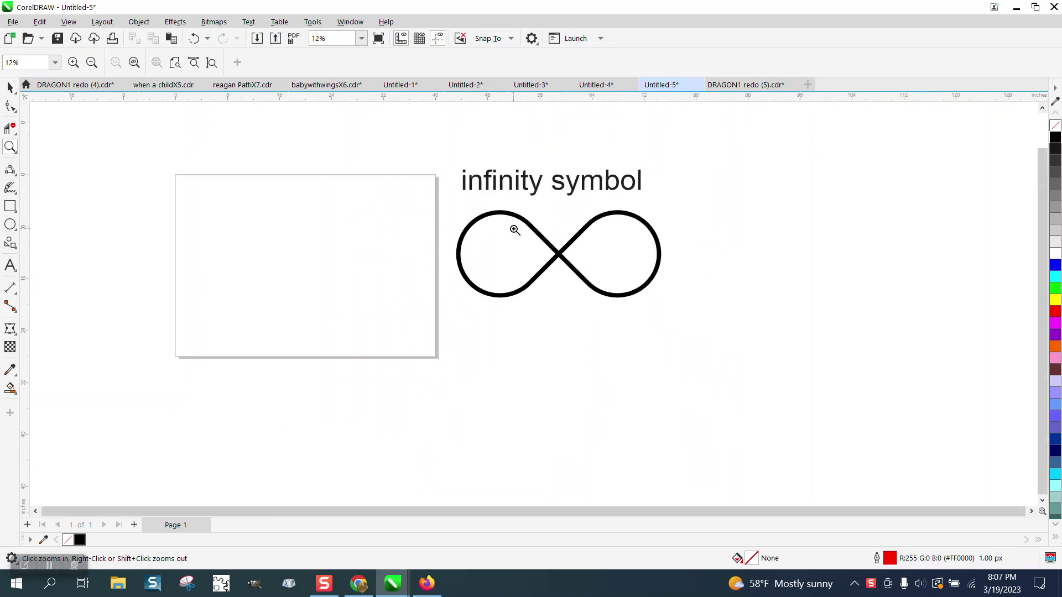
# Draw a square on the page and round its corners fully into a circle.
pyautogui.click(10, 208)
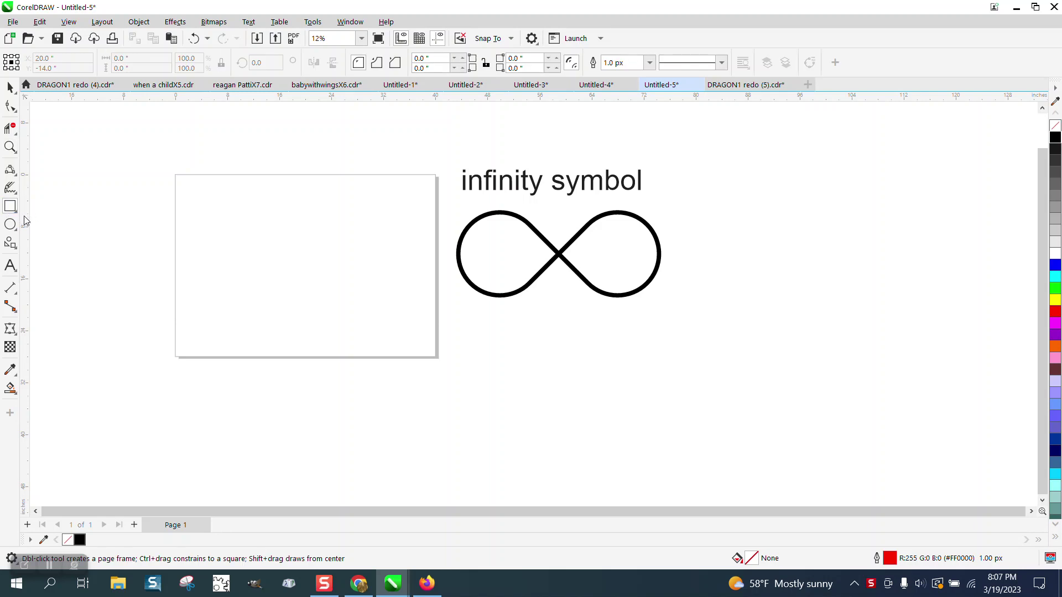
pyautogui.moveTo(315, 230); pyautogui.dragTo(244, 268)
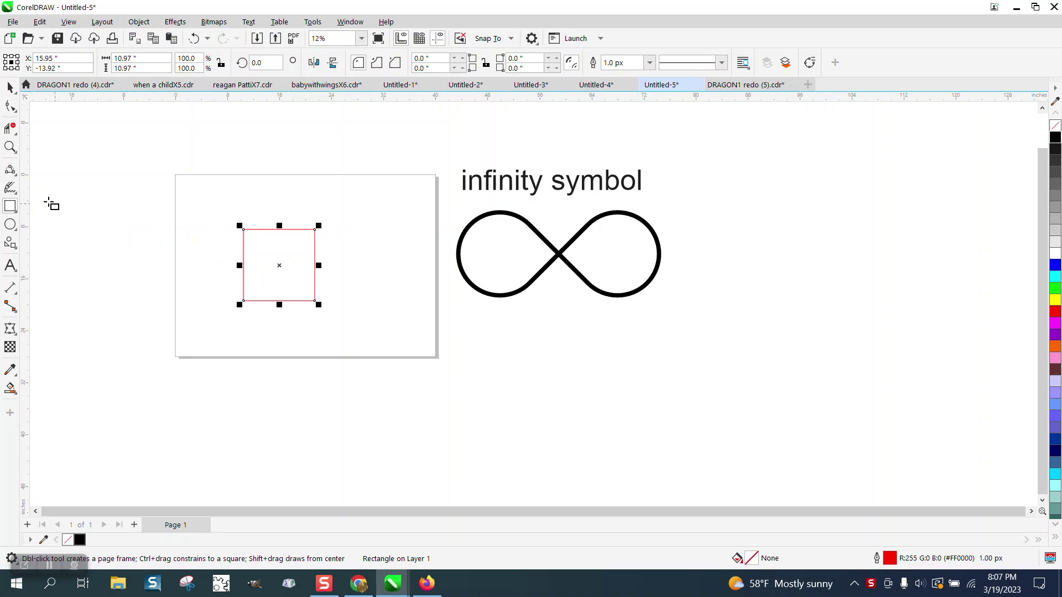
pyautogui.click(14, 109)
pyautogui.moveTo(245, 232); pyautogui.dragTo(315, 230)
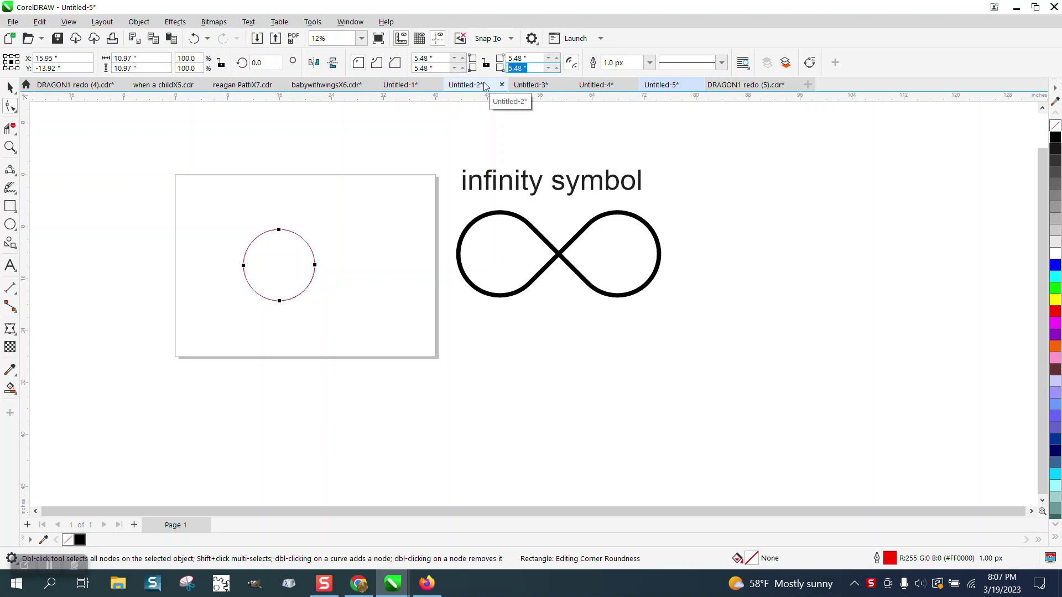
pyautogui.write('0')
# Make the bottom-right corner sharp again and rotate the teardrop 45°.
pyautogui.press('Return')
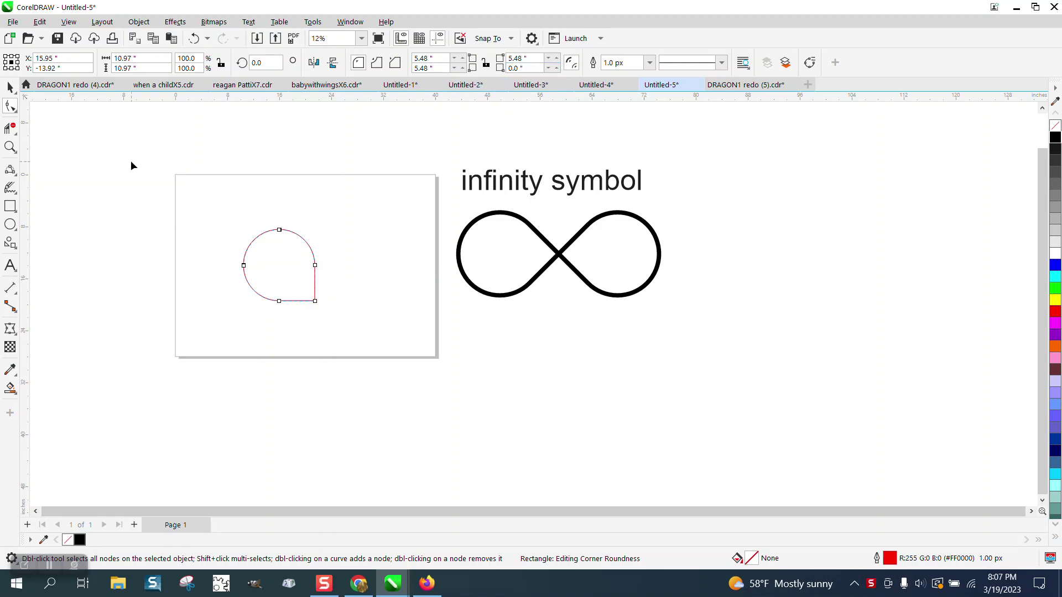
pyautogui.click(10, 85)
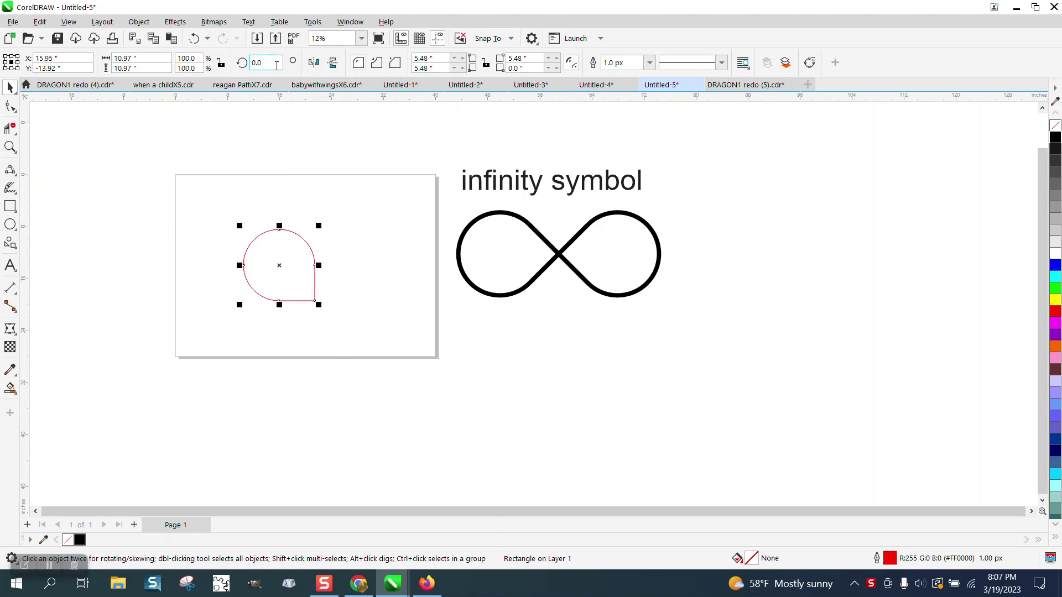
pyautogui.write('45')
pyautogui.press('Return')
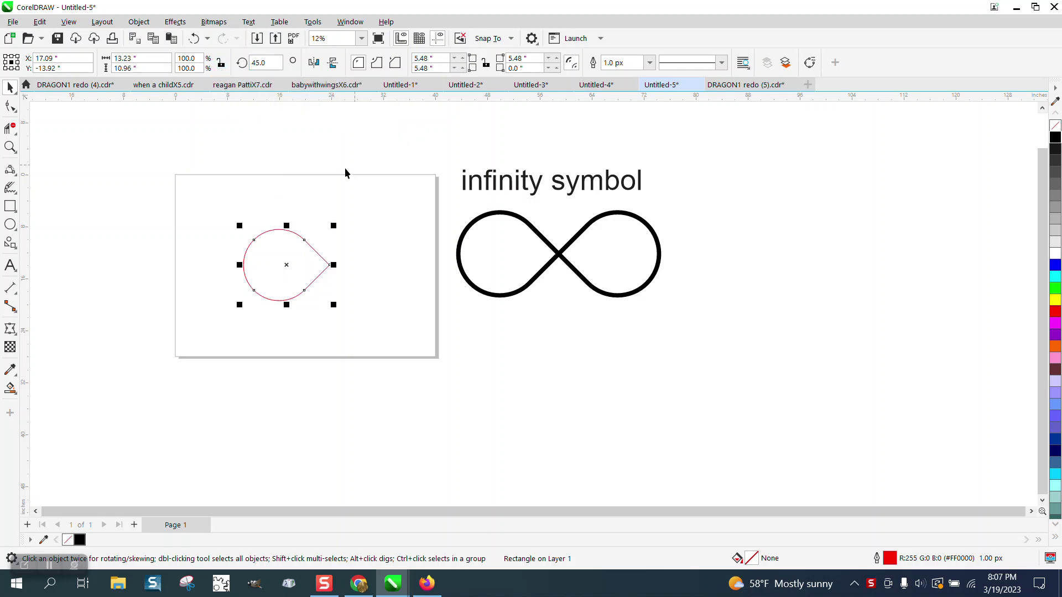
pyautogui.click(10, 147)
# Give the teardrop a 200 px outline and convert that outline to an object.
pyautogui.click(233, 208)
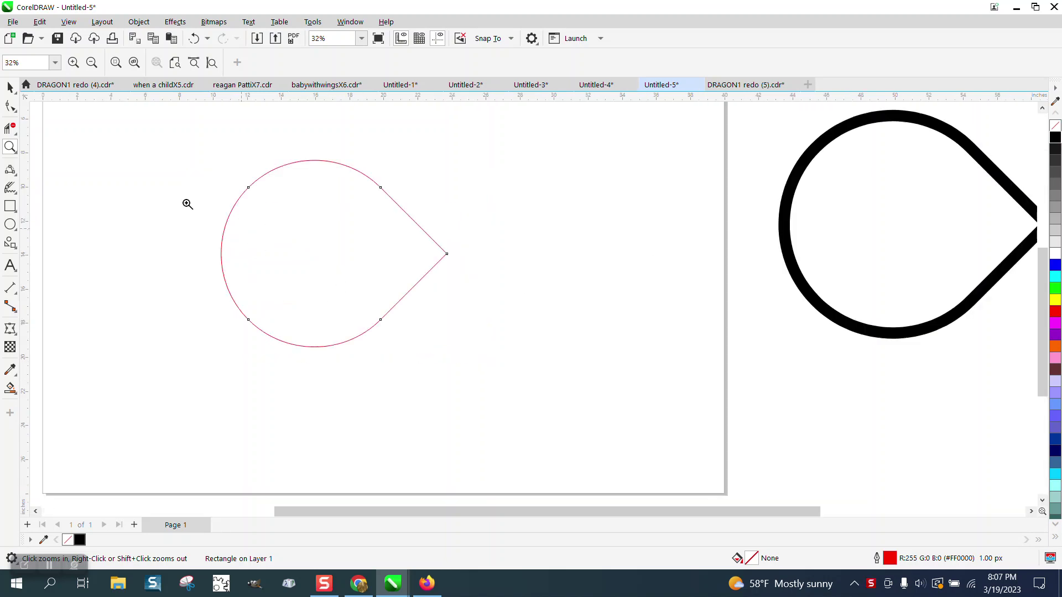
pyautogui.click(10, 86)
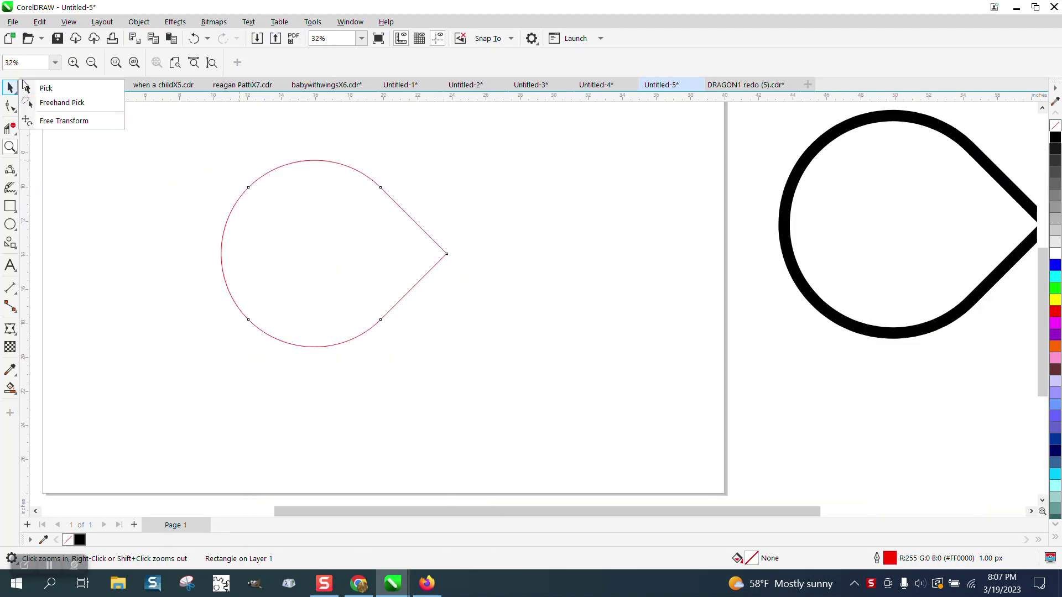
pyautogui.click(46, 88)
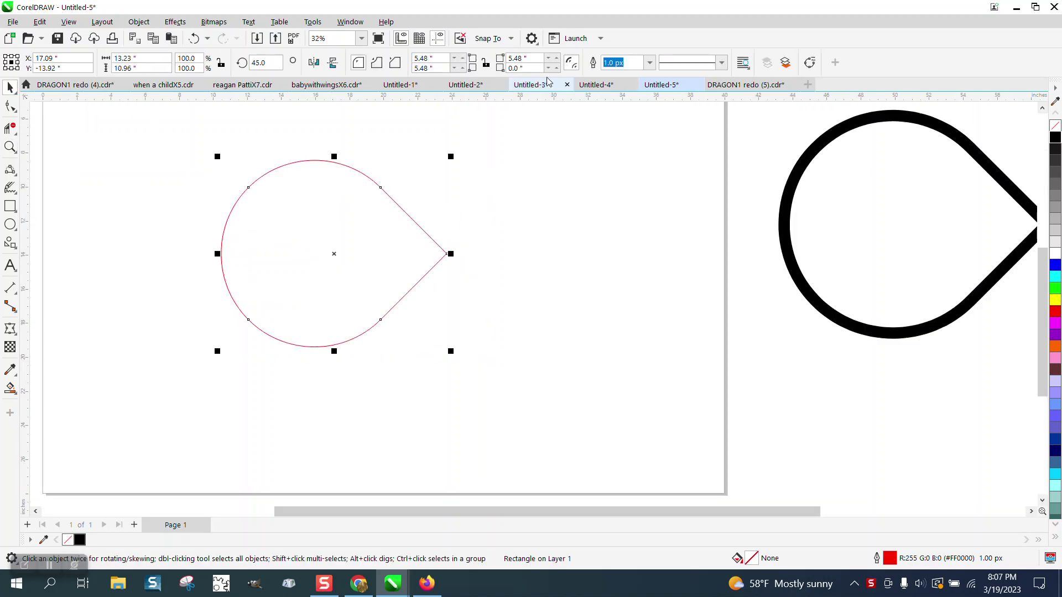
pyautogui.click(619, 62)
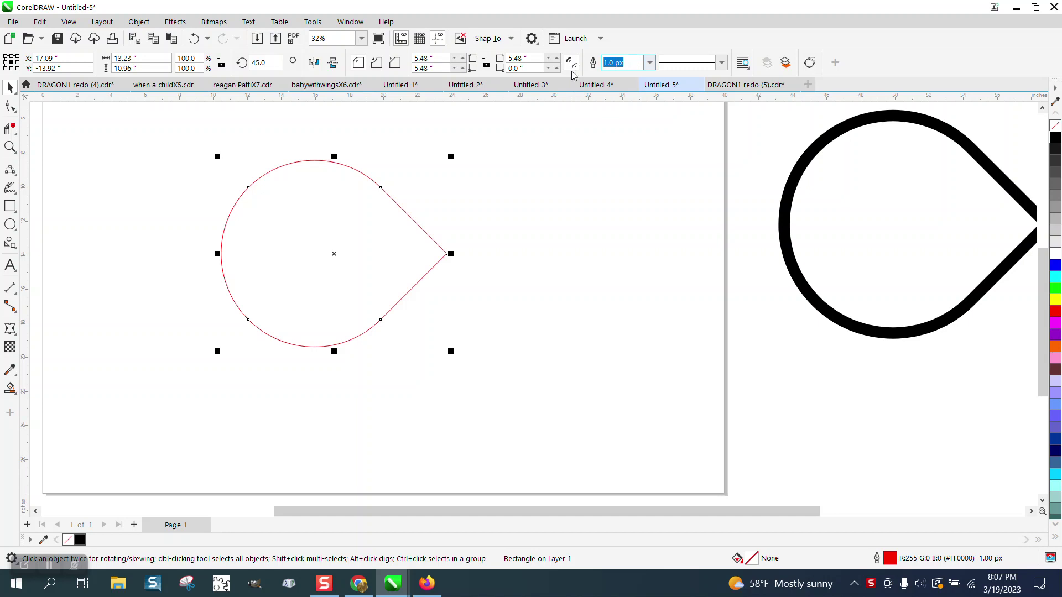
pyautogui.write('200')
pyautogui.press('Return')
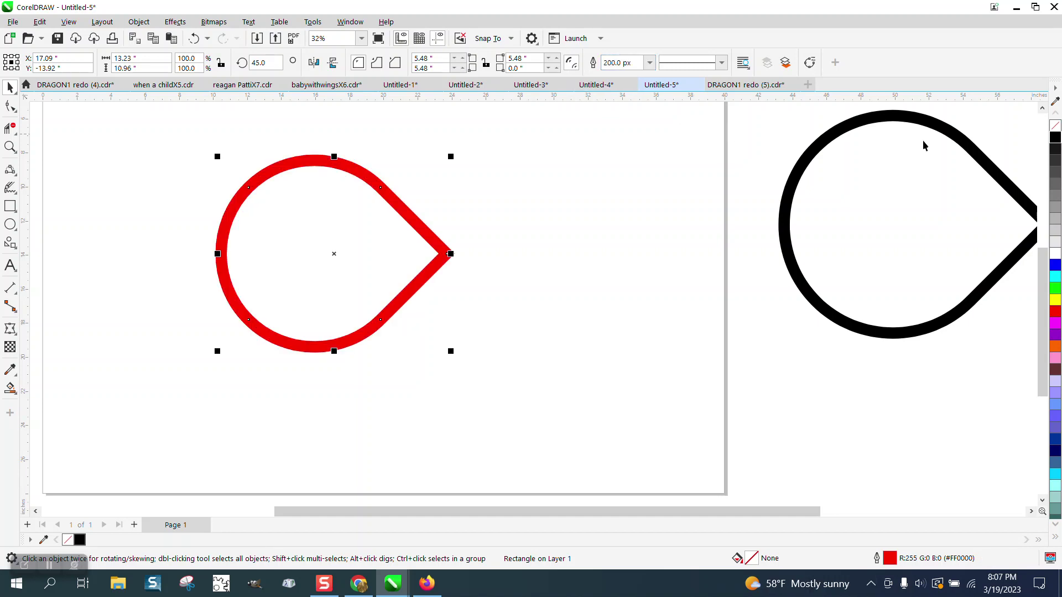
pyautogui.click(138, 22)
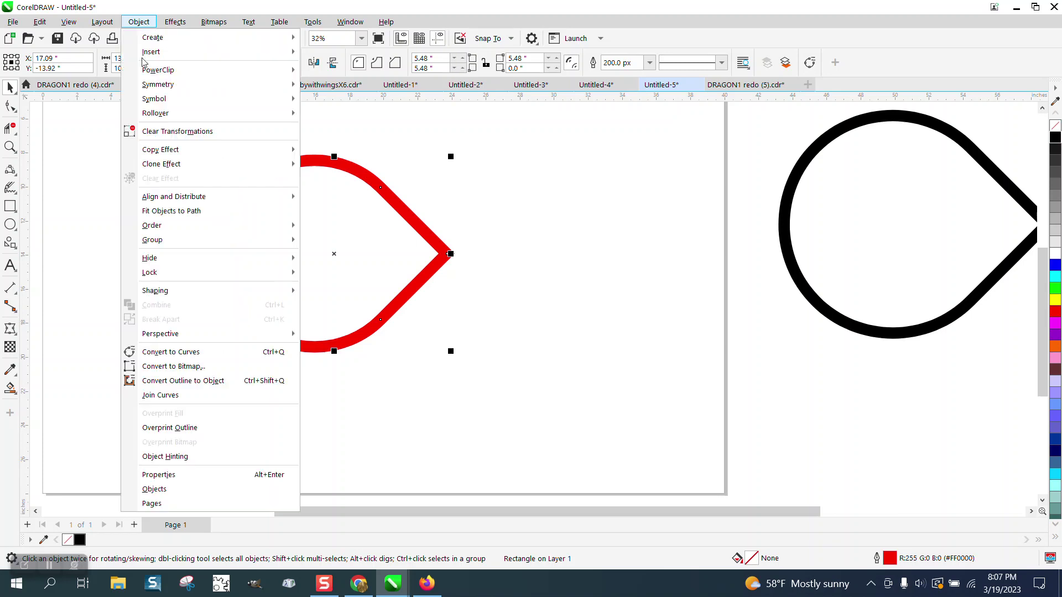
pyautogui.click(194, 382)
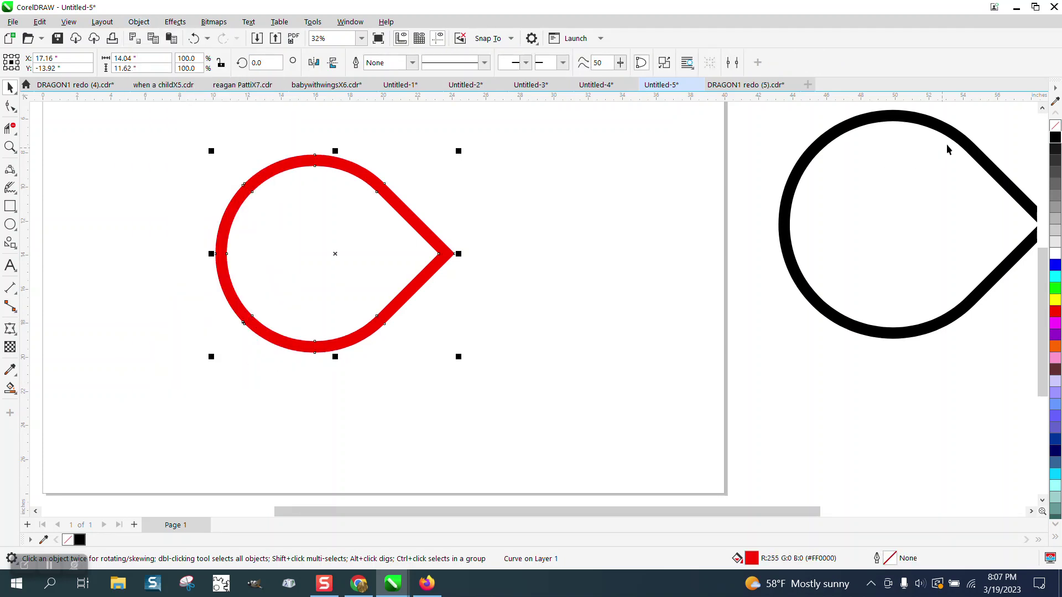
# Remove the band's red fill and give it a thin black outline.
pyautogui.click(1055, 126)
pyautogui.rightClick(1054, 138)
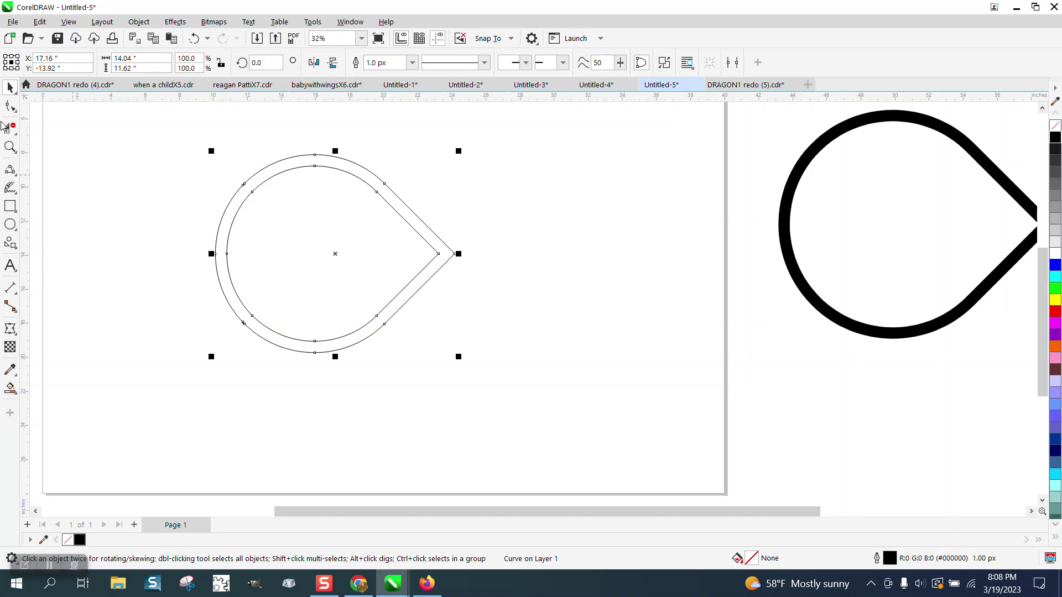
pyautogui.click(10, 86)
pyautogui.press('F10')
# Mirror-copy the teardrop to the right, then slide the copy left to overlap the original.
pyautogui.moveTo(210, 254); pyautogui.dragTo(474, 254)
pyautogui.click(473, 336)
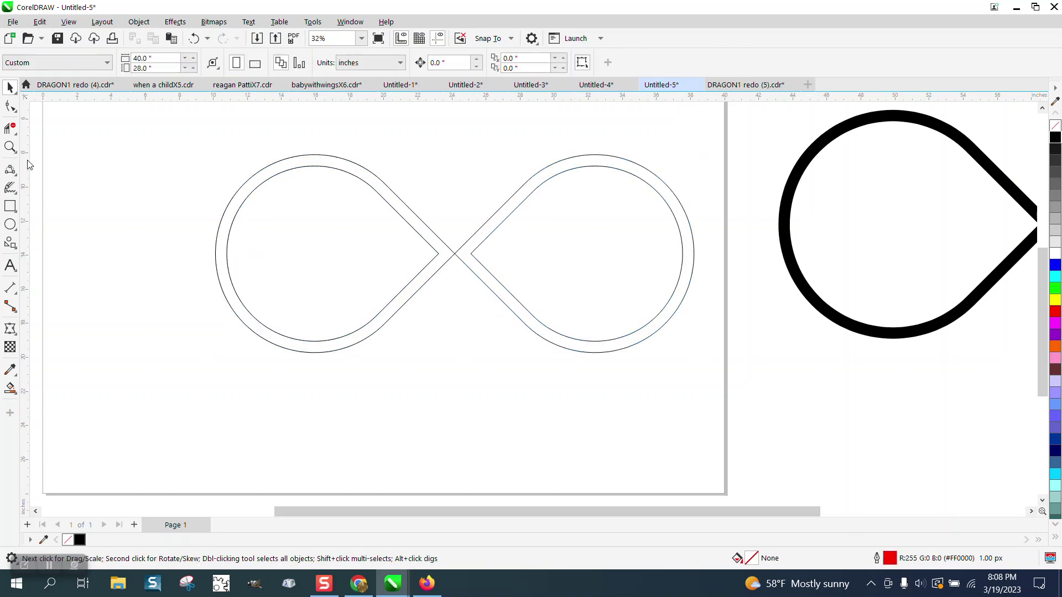
pyautogui.click(11, 146)
pyautogui.click(559, 353)
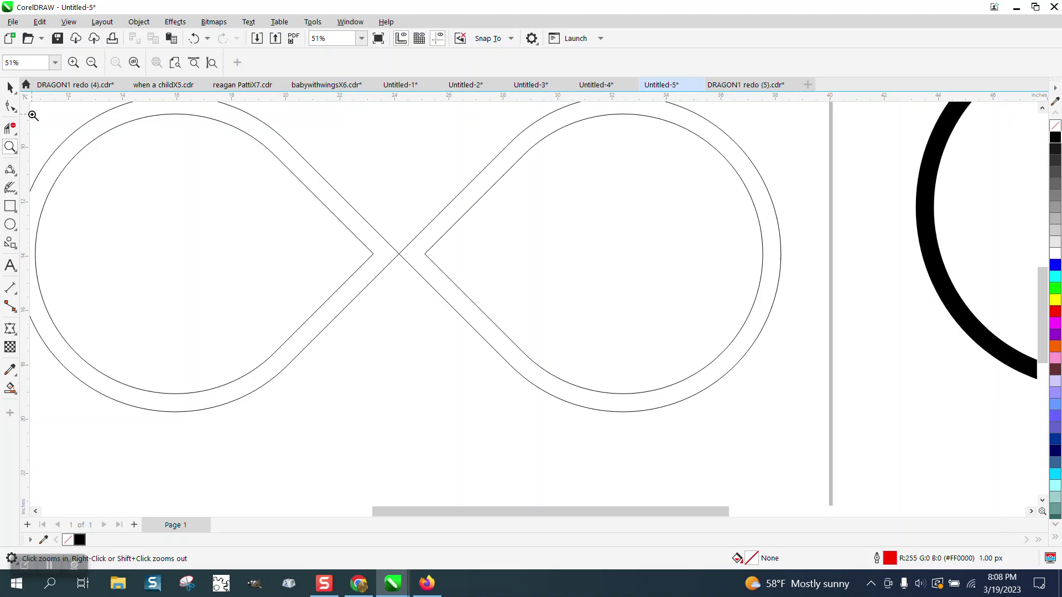
pyautogui.click(11, 87)
pyautogui.click(426, 254)
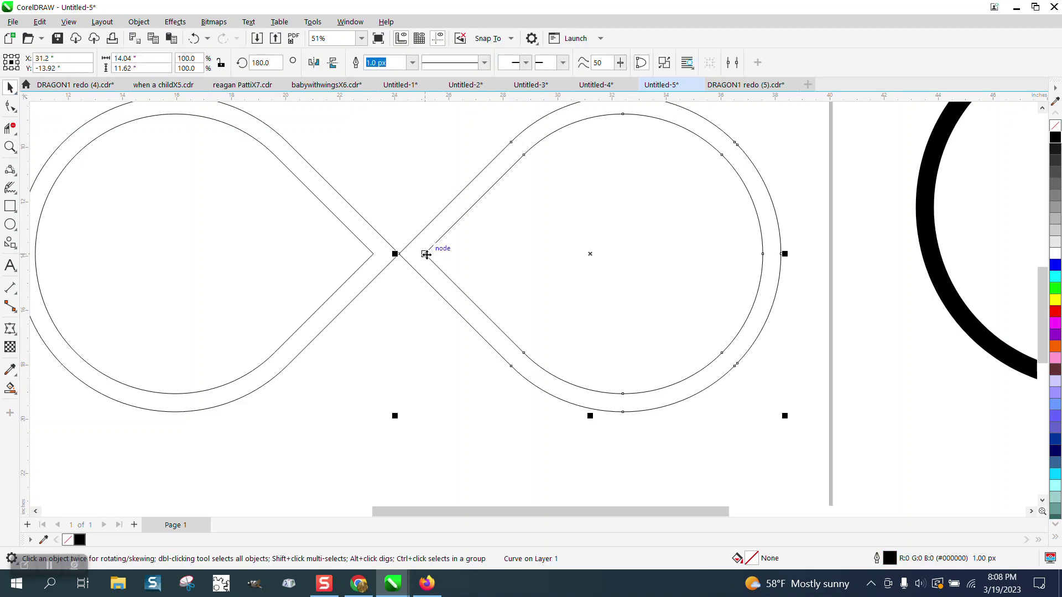
pyautogui.moveTo(426, 254); pyautogui.dragTo(401, 259)
pyautogui.scroll(-1, 323, 260)
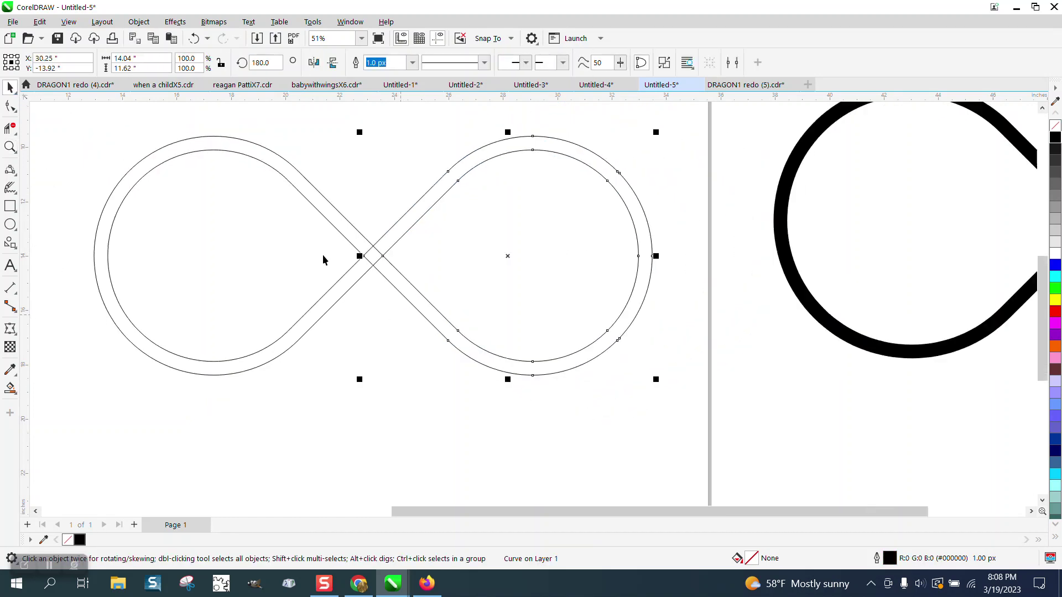
pyautogui.scroll(-2, 322, 260)
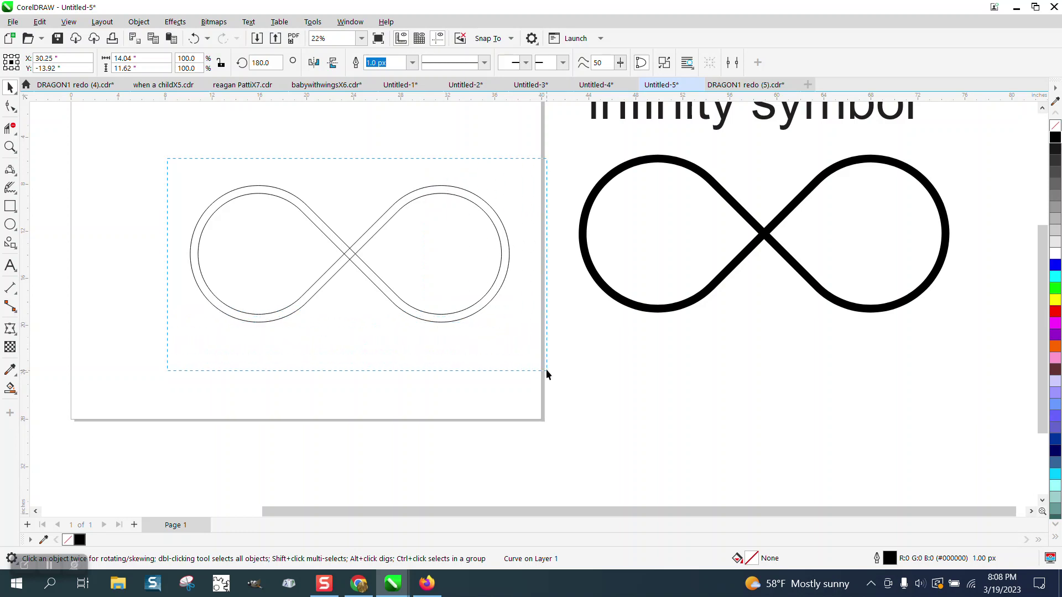
# Weld both teardrops into one curve and Smart Fill the band black.
pyautogui.moveTo(167, 158); pyautogui.dragTo(546, 369)
pyautogui.click(380, 64)
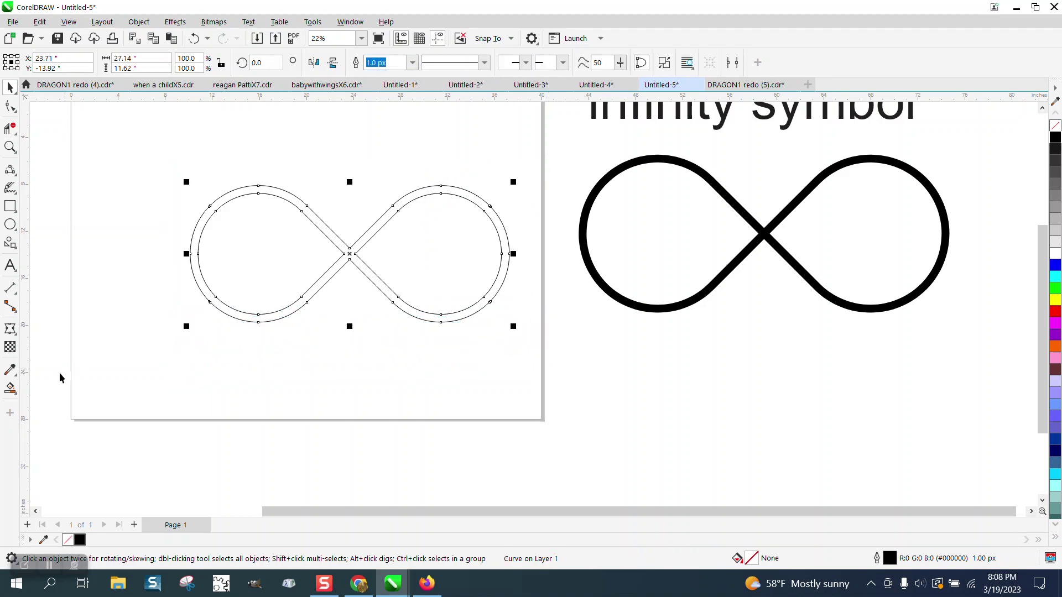
pyautogui.click(10, 388)
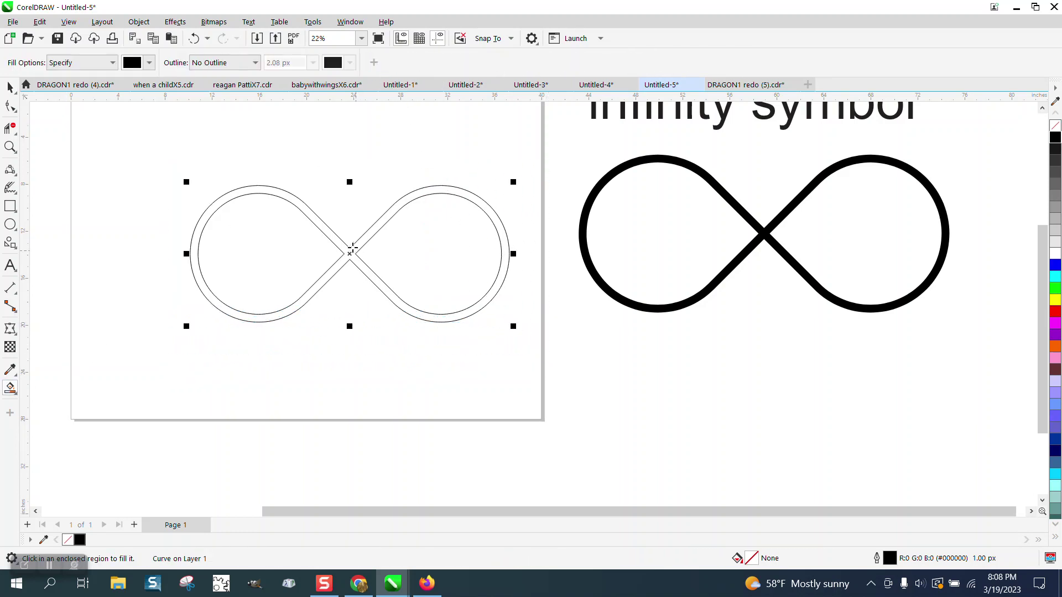
pyautogui.click(353, 249)
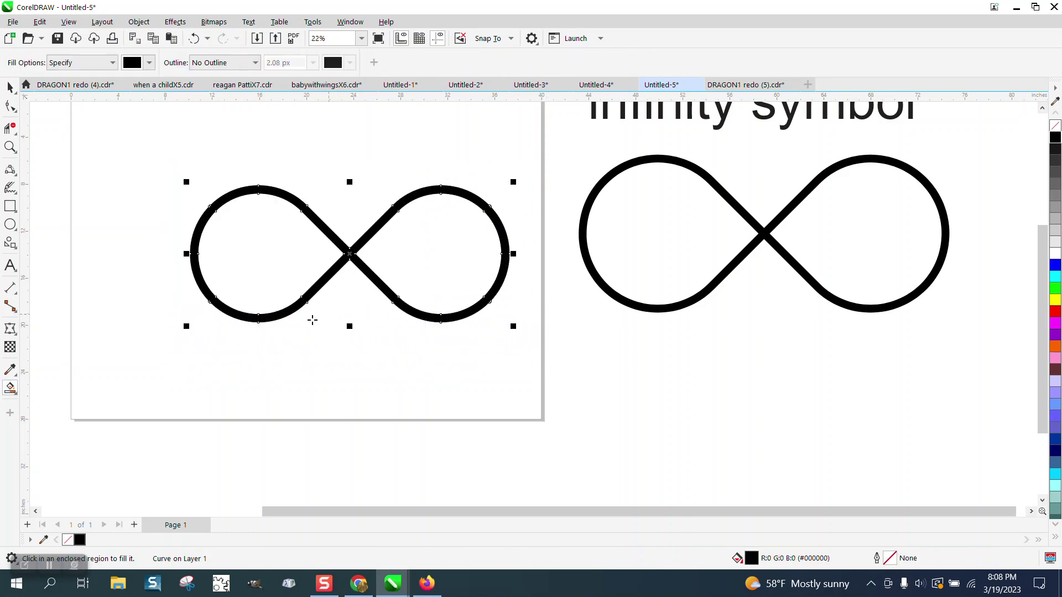
# Deselect and zoom in on the finished black infinity symbol.
pyautogui.click(10, 88)
pyautogui.click(370, 260)
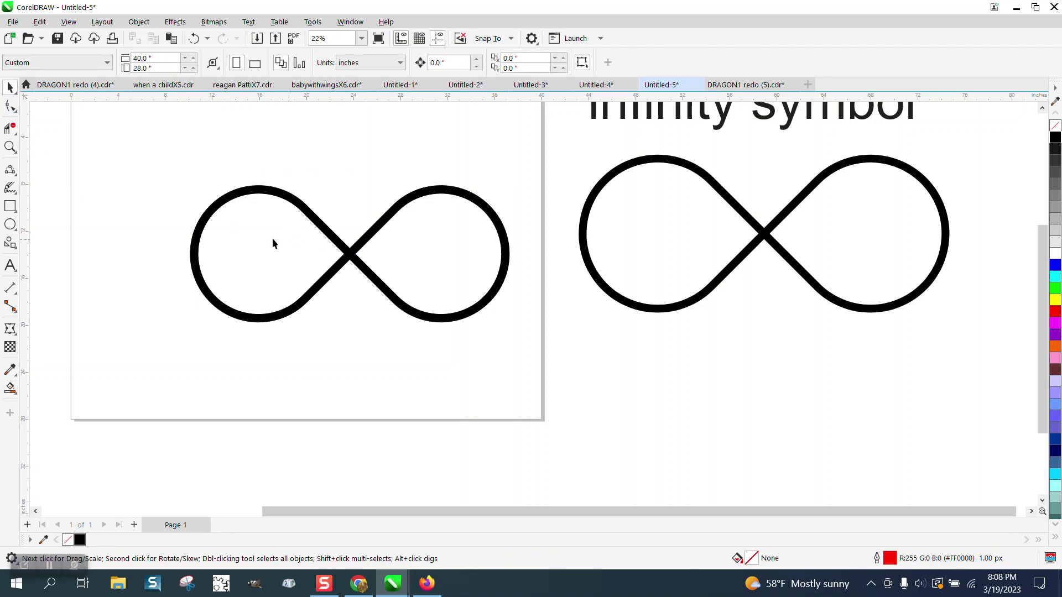
pyautogui.click(10, 147)
pyautogui.moveTo(215, 167); pyautogui.dragTo(394, 284)
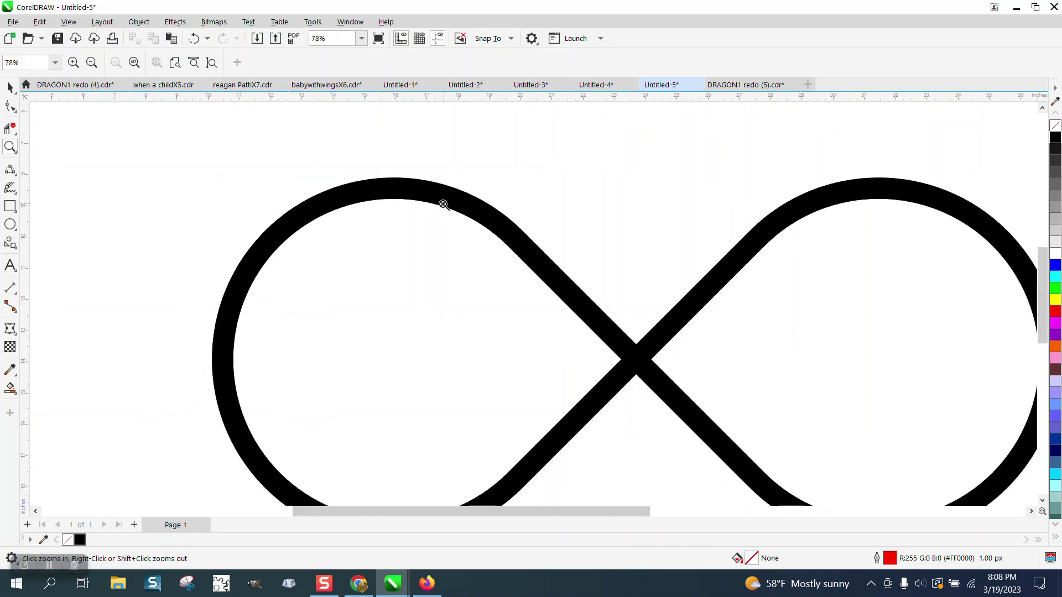
pyautogui.scroll(-2, 462, 208)
pyautogui.scroll(-1, 462, 208)
pyautogui.scroll(-1, 475, 232)
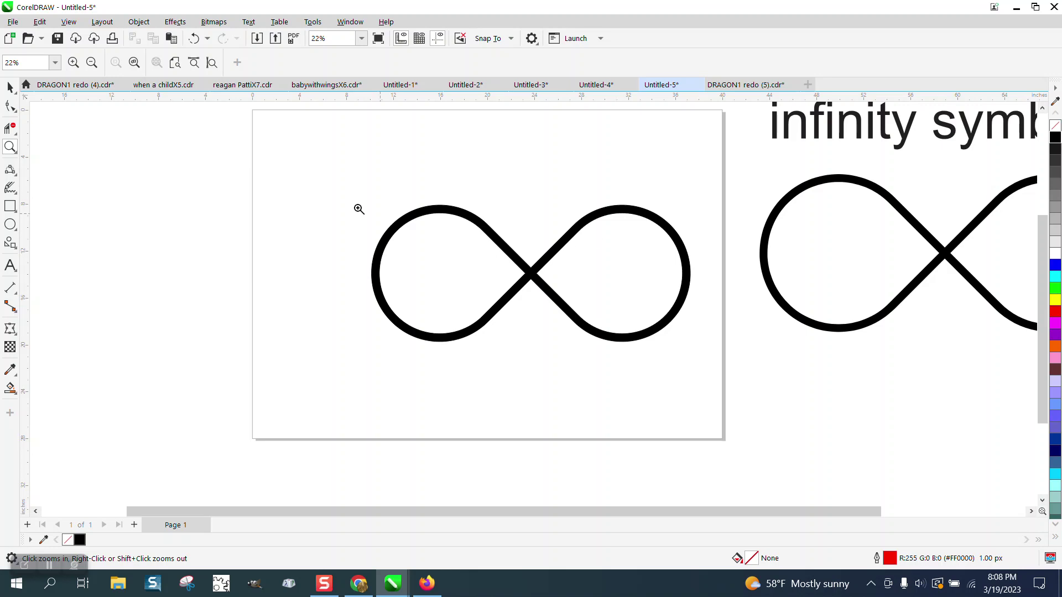
pyautogui.click(11, 88)
pyautogui.moveTo(330, 181); pyautogui.dragTo(711, 397)
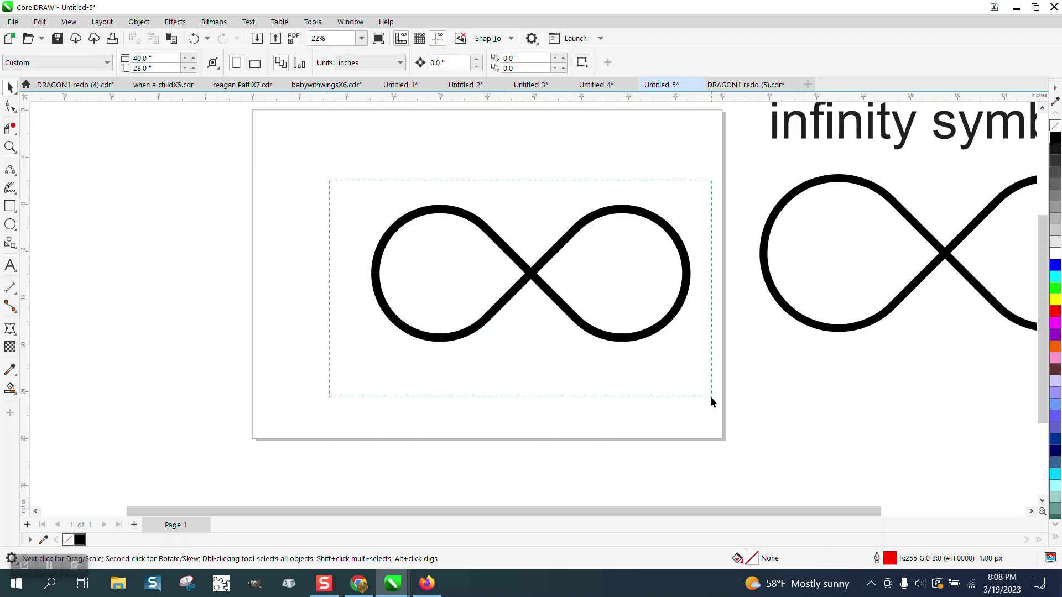